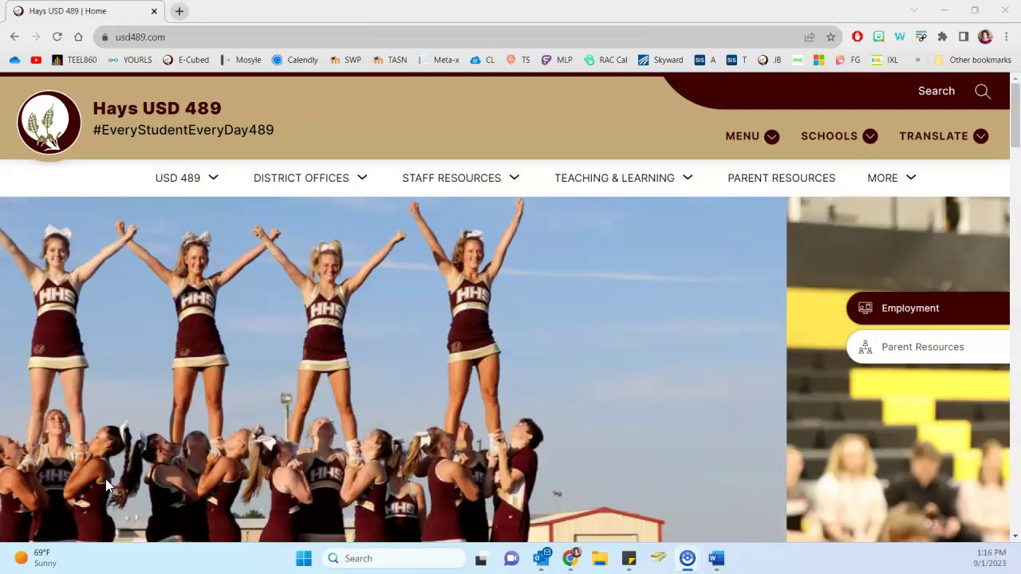
# - Go to STAFF RESOURCES > STAFF QUICK LINKS on the Hays USD 489 site and scroll to the login logos
pyautogui.click(107, 474)
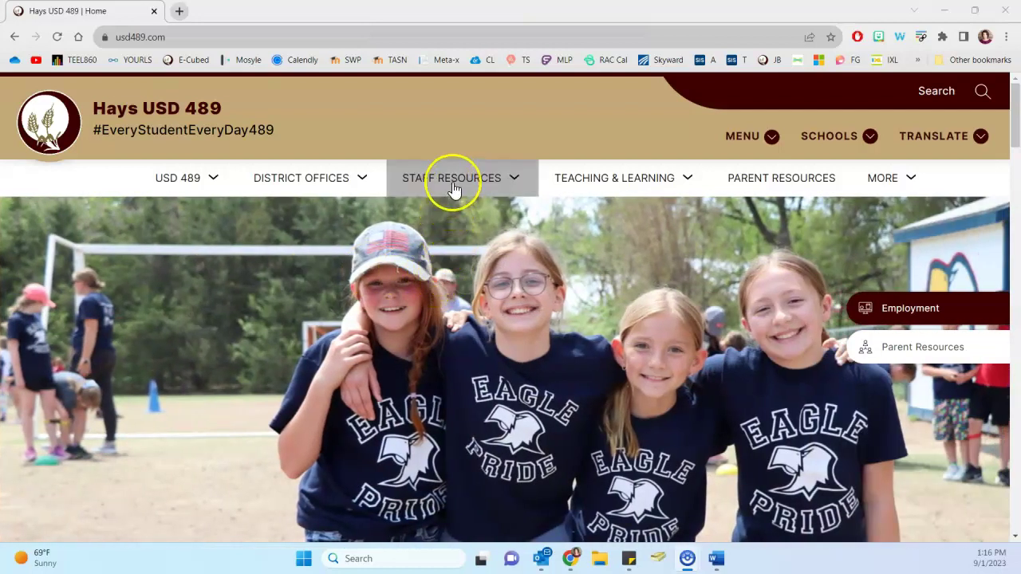
pyautogui.click(451, 187)
pyautogui.click(418, 247)
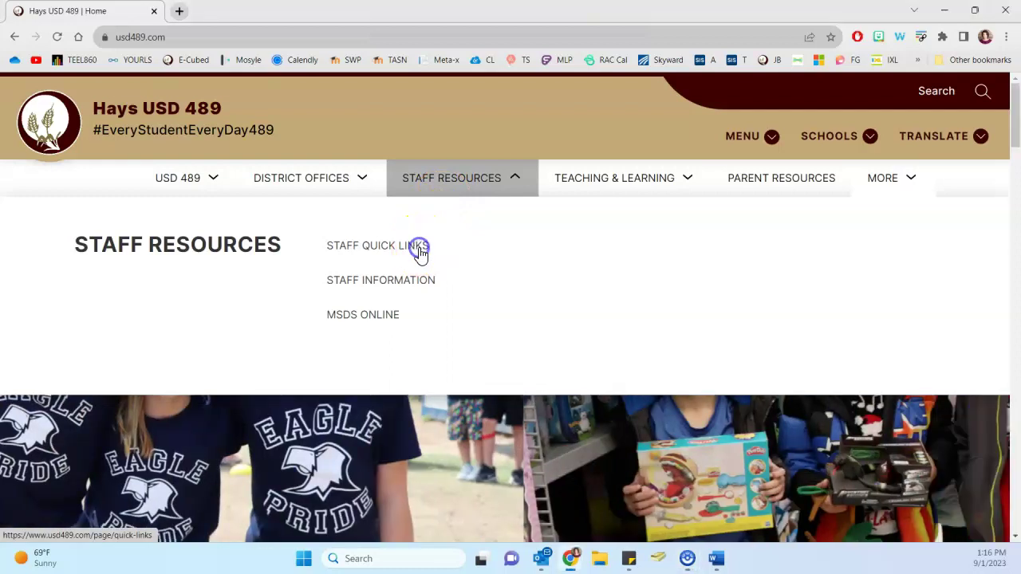
pyautogui.scroll(-4, 492, 465)
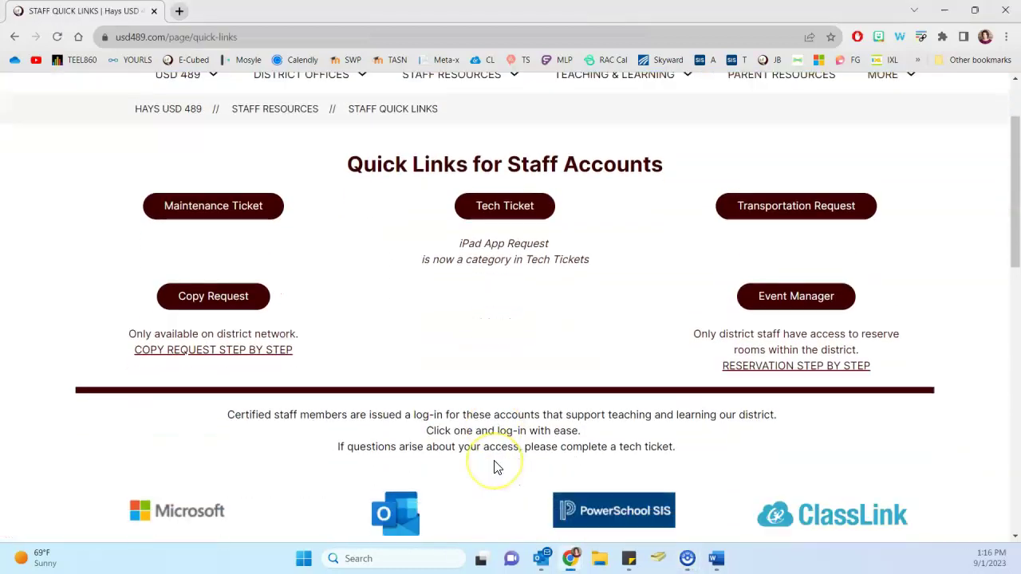
pyautogui.scroll(-2, 494, 467)
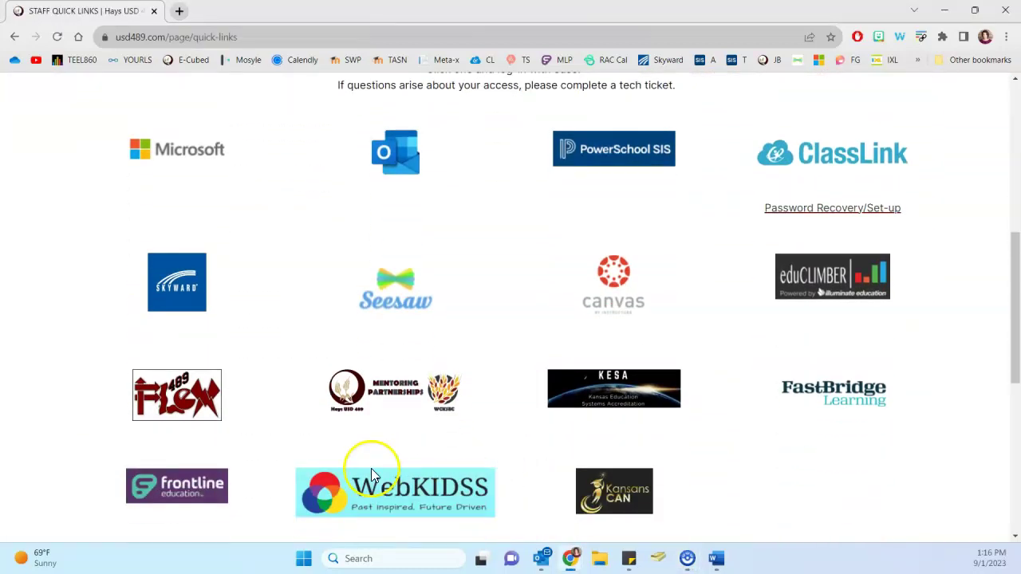
# - Open the Frontline single sign-on page in a new tab and enter the organization email
pyautogui.click(182, 492)
pyautogui.click(490, 293)
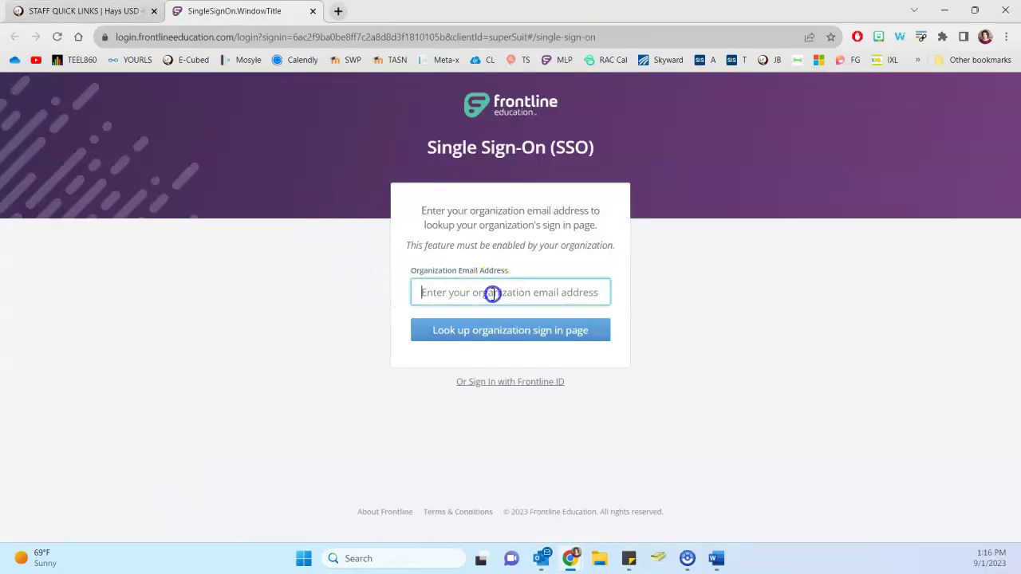
pyautogui.write('m')
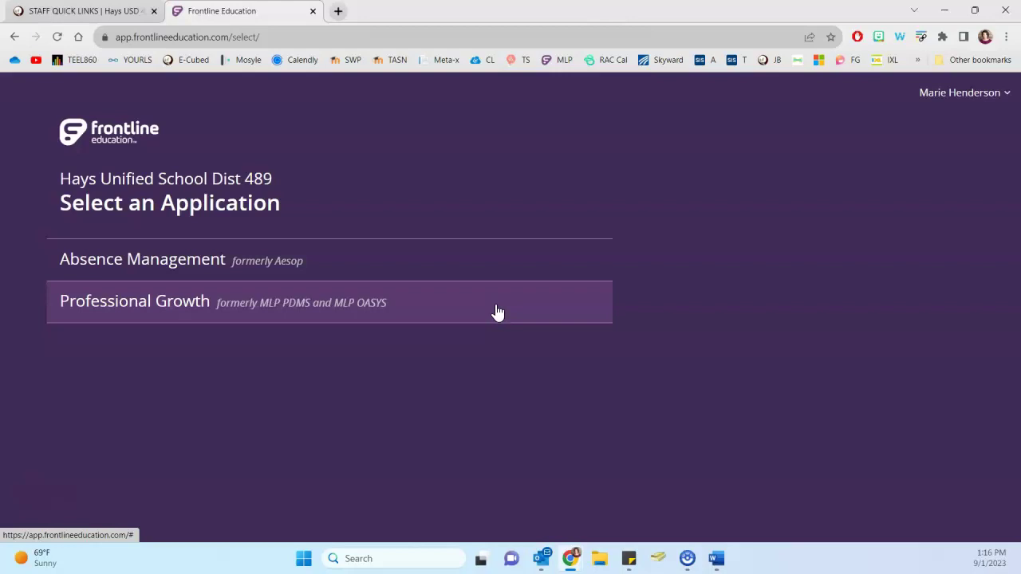
# - Choose the Professional Growth application from the Frontline application chooser
pyautogui.click(212, 313)
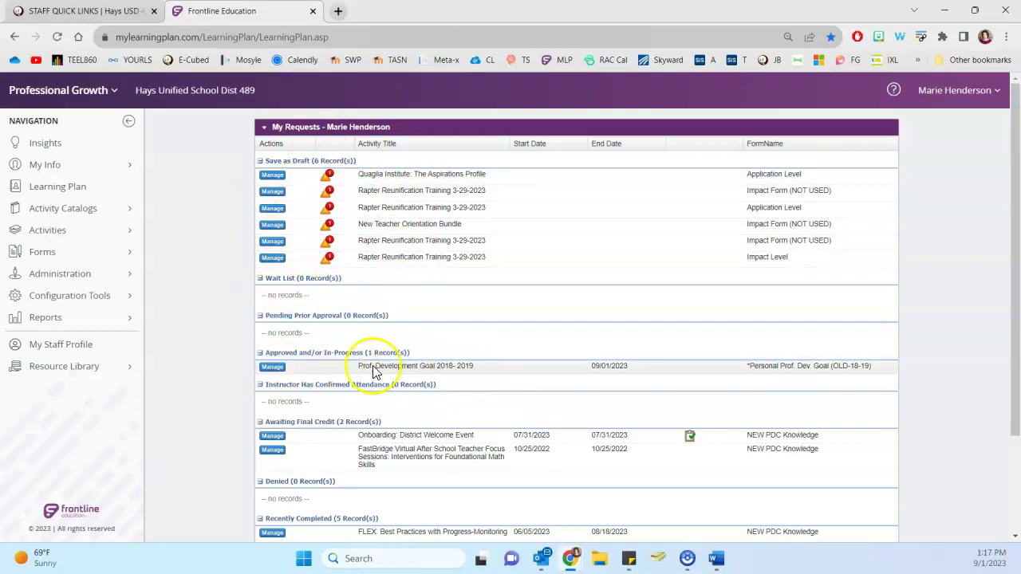
# - Mark the Prof. Development Goal 2018- 2019 complete, submit it, and return to the home page
pyautogui.click(272, 367)
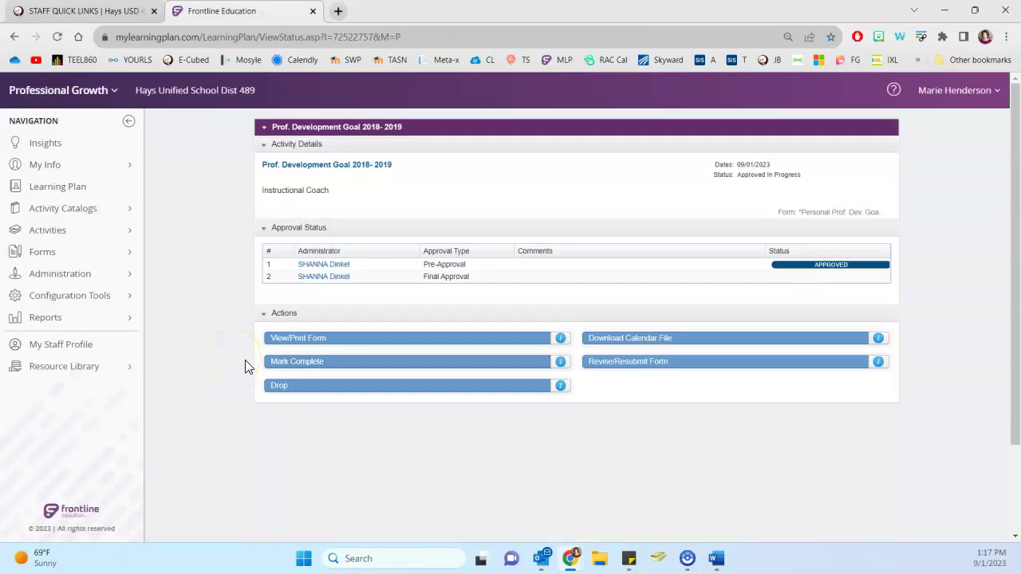
pyautogui.click(306, 365)
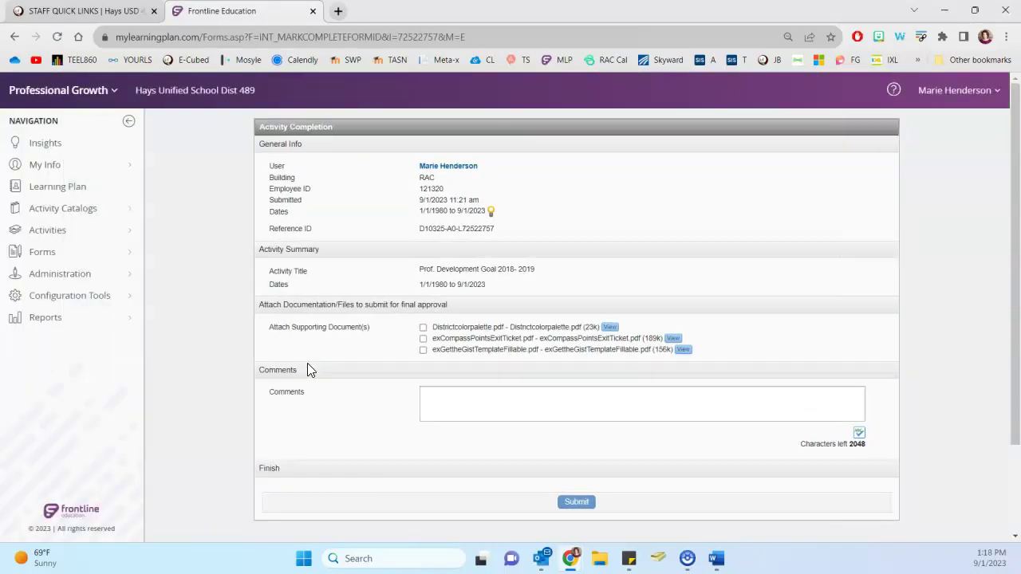
pyautogui.click(577, 503)
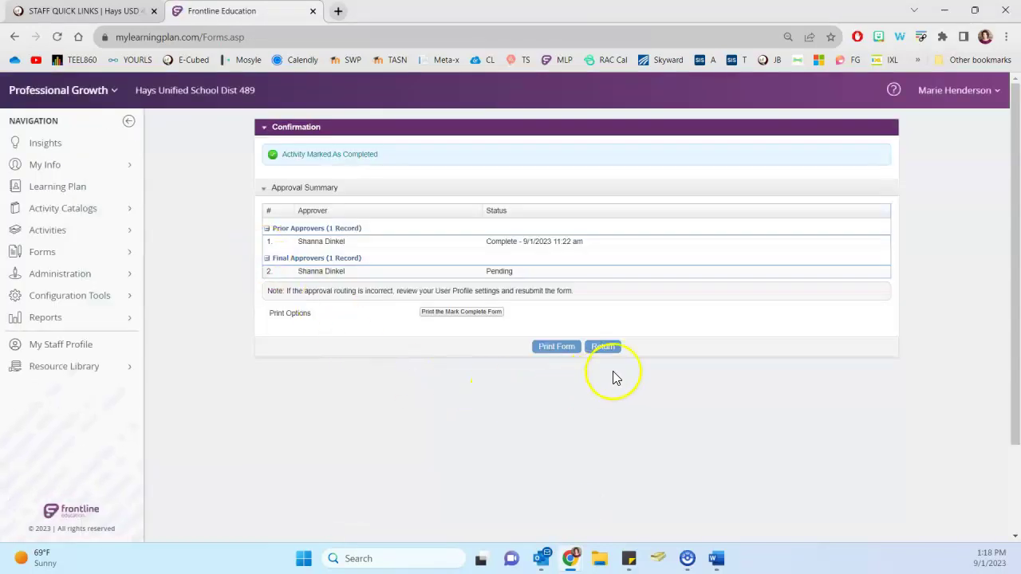
pyautogui.click(606, 348)
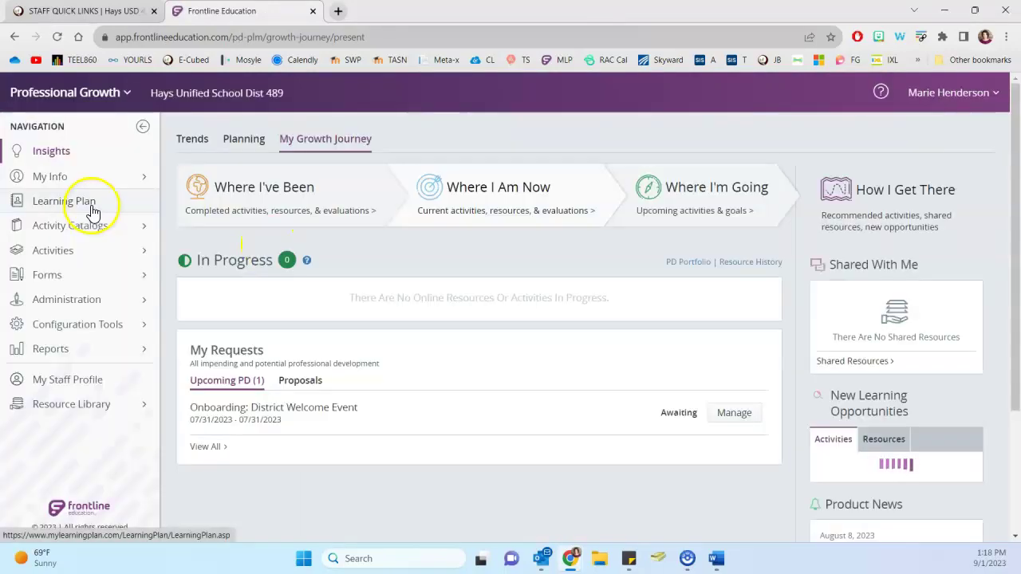
# - Open the Learning Plan and show its Fill-In Forms list
pyautogui.click(92, 211)
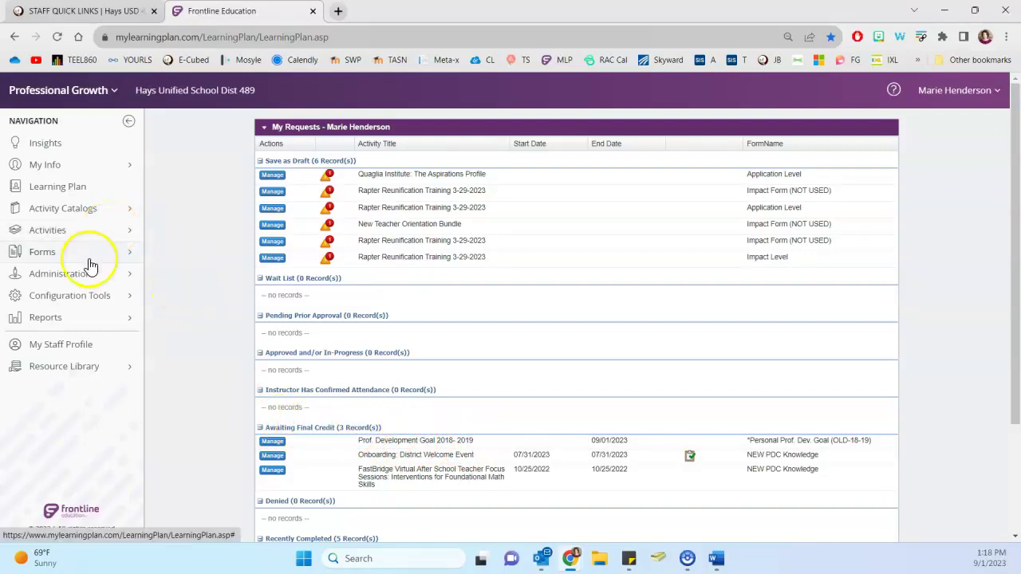
pyautogui.click(31, 253)
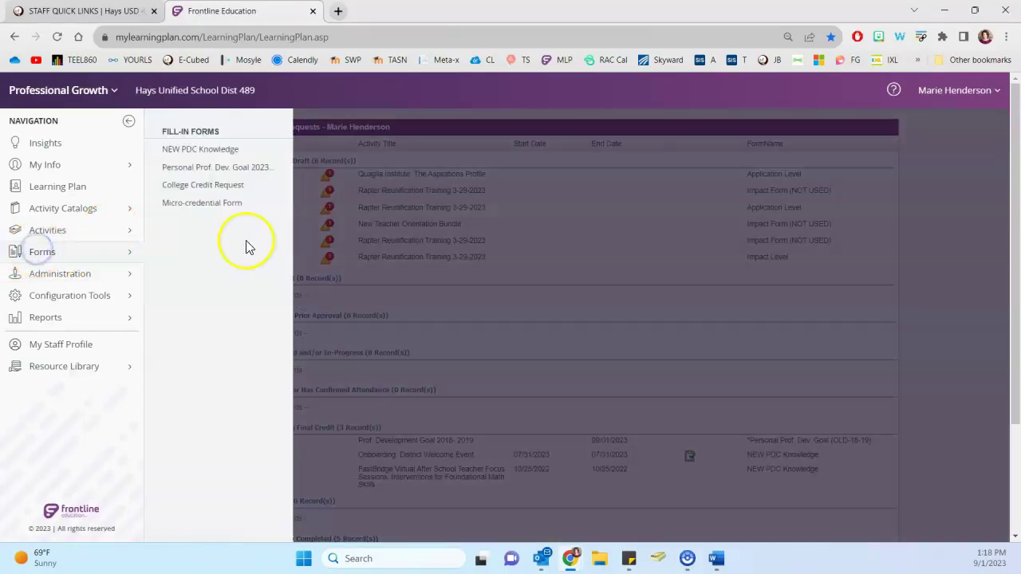
# - Open the Personal Prof. Dev. Goal 2023-24 form and re-save its existing 'Goal' entry
pyautogui.click(240, 170)
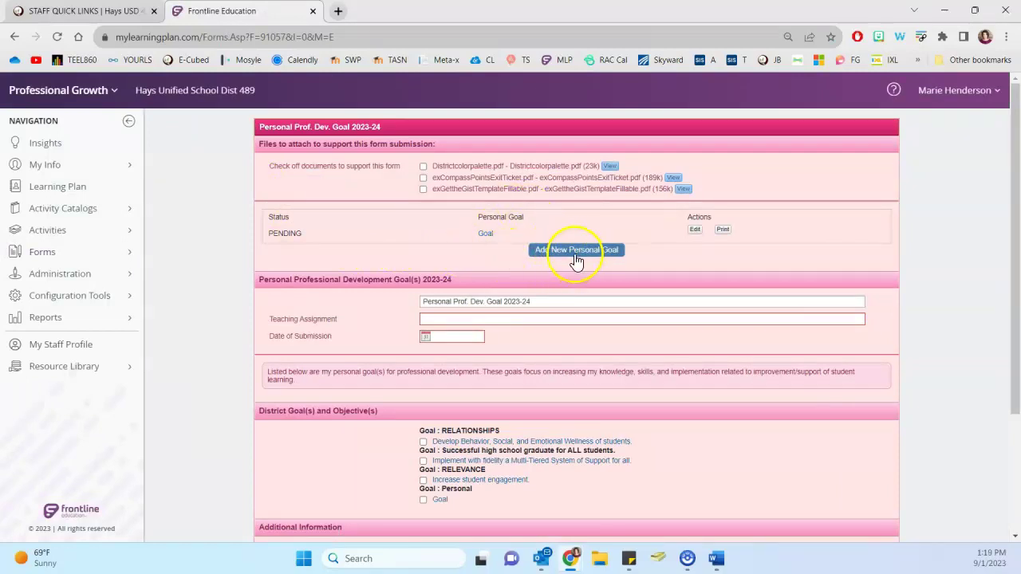
pyautogui.click(694, 230)
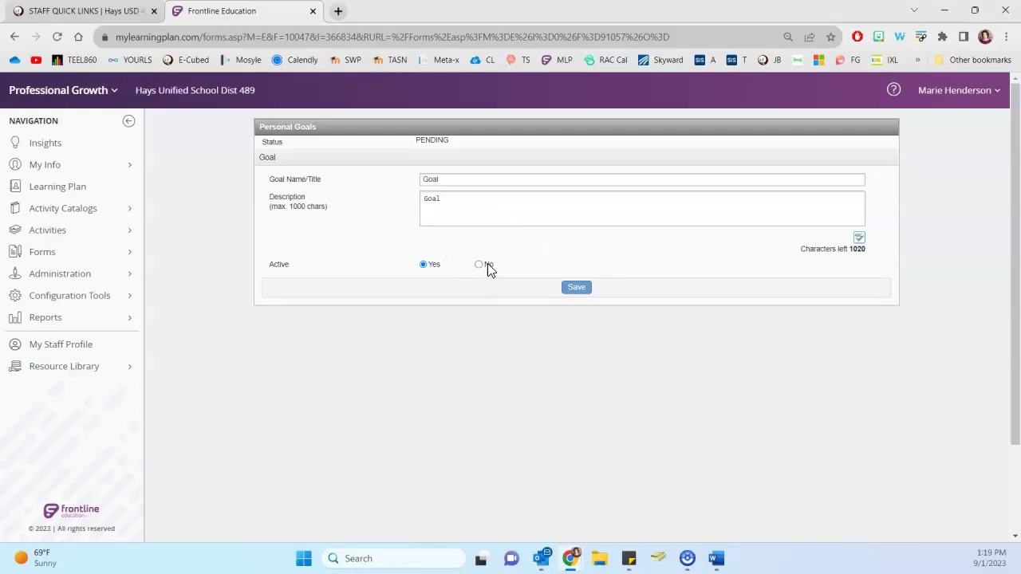
pyautogui.click(574, 287)
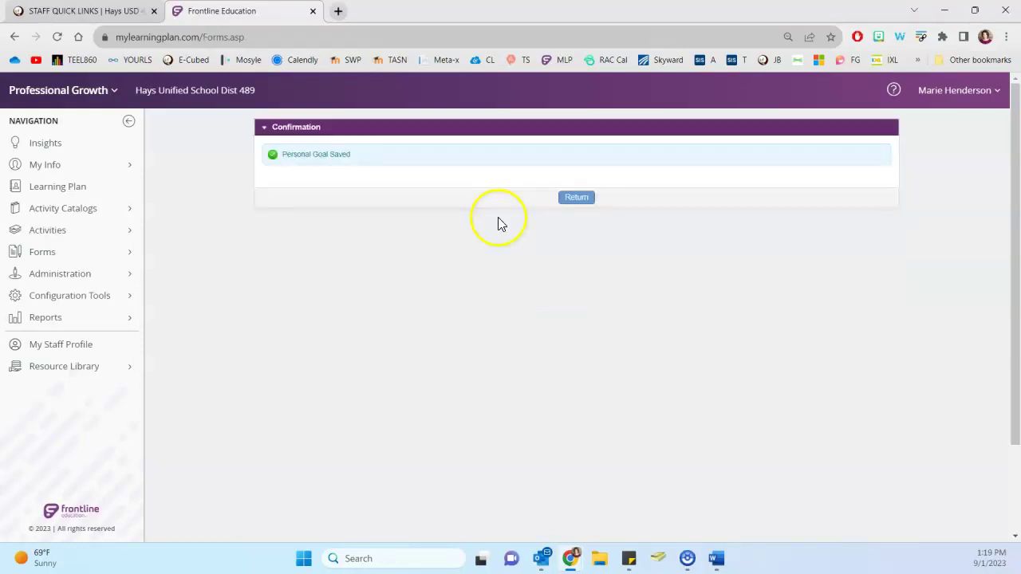
pyautogui.click(579, 201)
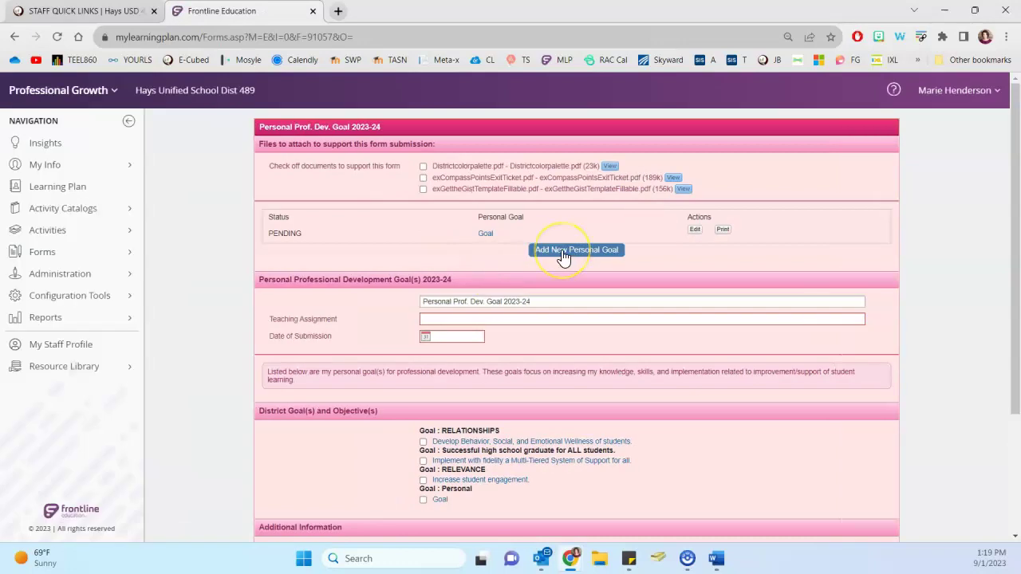
# - Add an active personal goal titled 'New goal' with description 'new goal' and save it
pyautogui.click(562, 252)
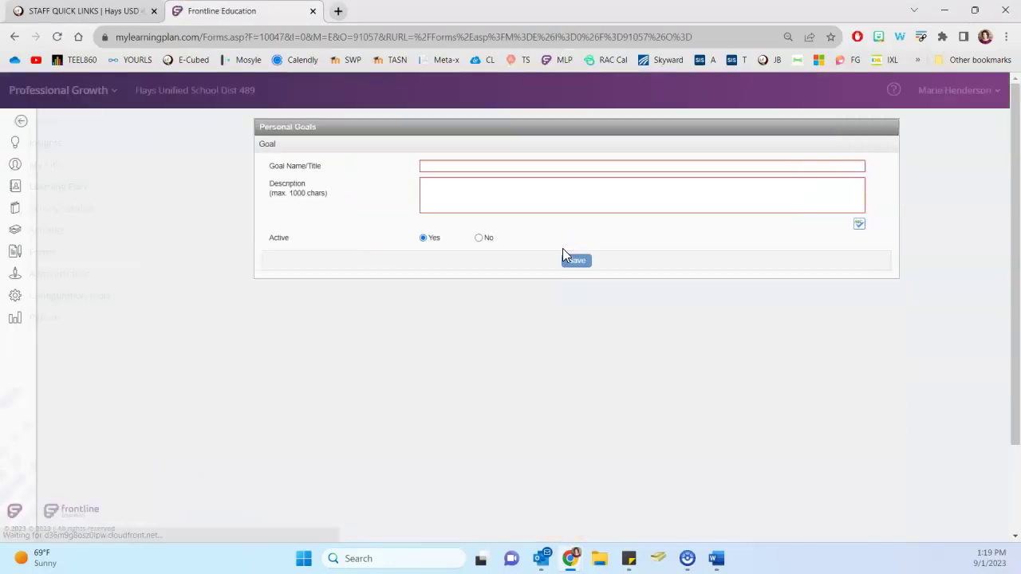
pyautogui.click(433, 166)
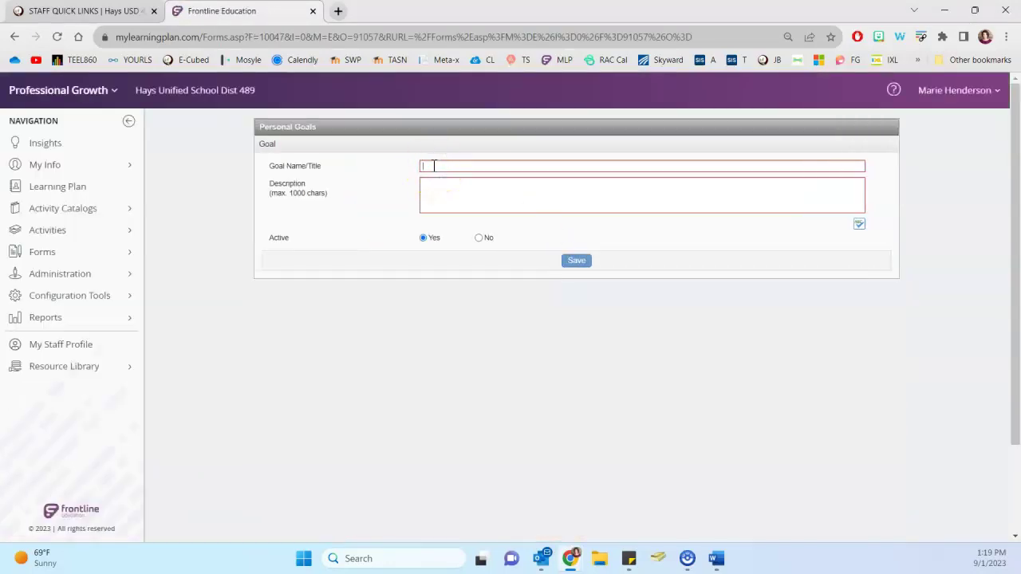
pyautogui.write('New go')
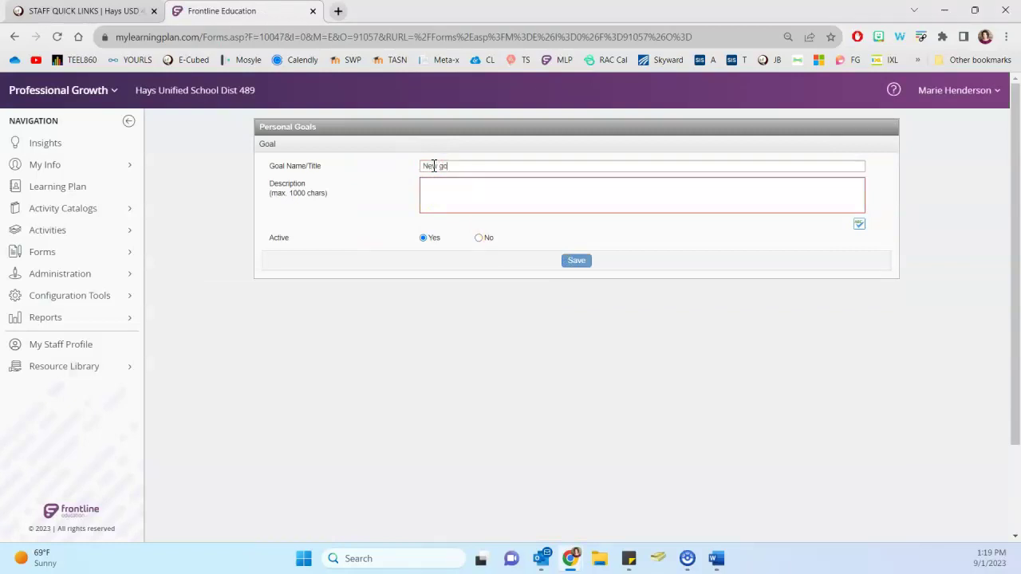
pyautogui.write('al')
pyautogui.click(434, 172)
pyautogui.write('new goal')
pyautogui.click(428, 237)
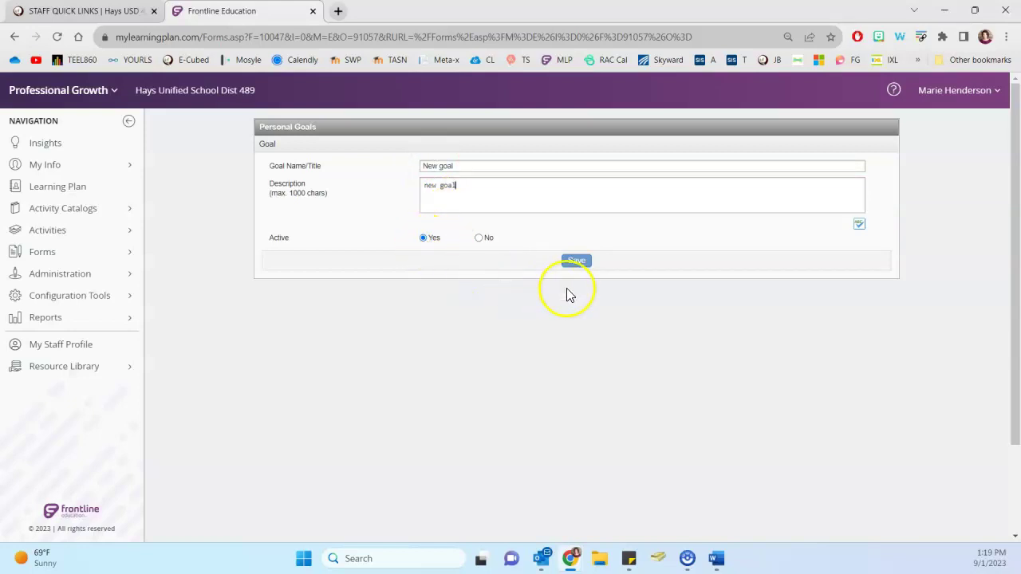
pyautogui.click(577, 262)
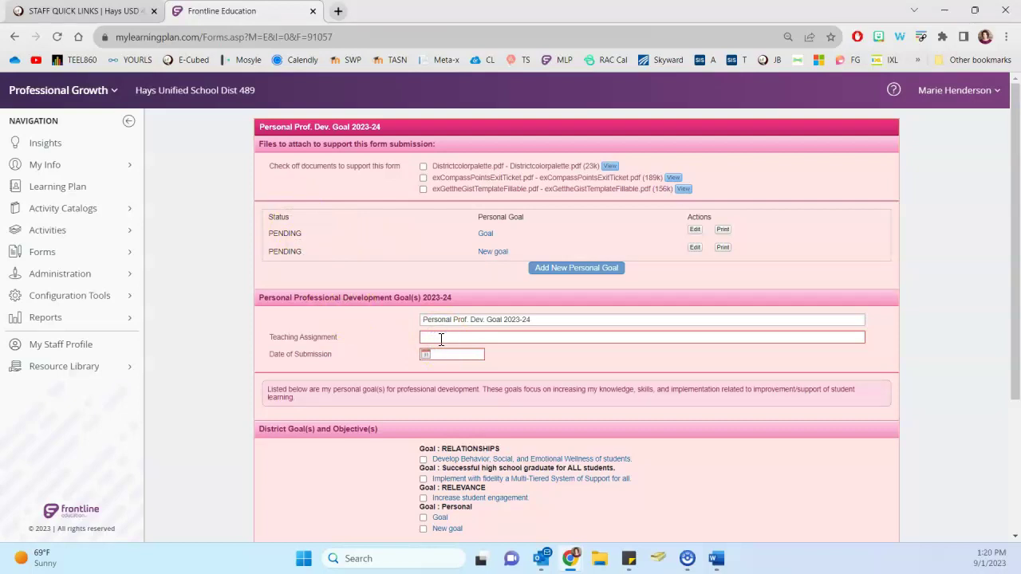
# - Enter 3rd Grade as the teaching assignment and set the submission date to 09/01/2023
pyautogui.write('3rd Grade')
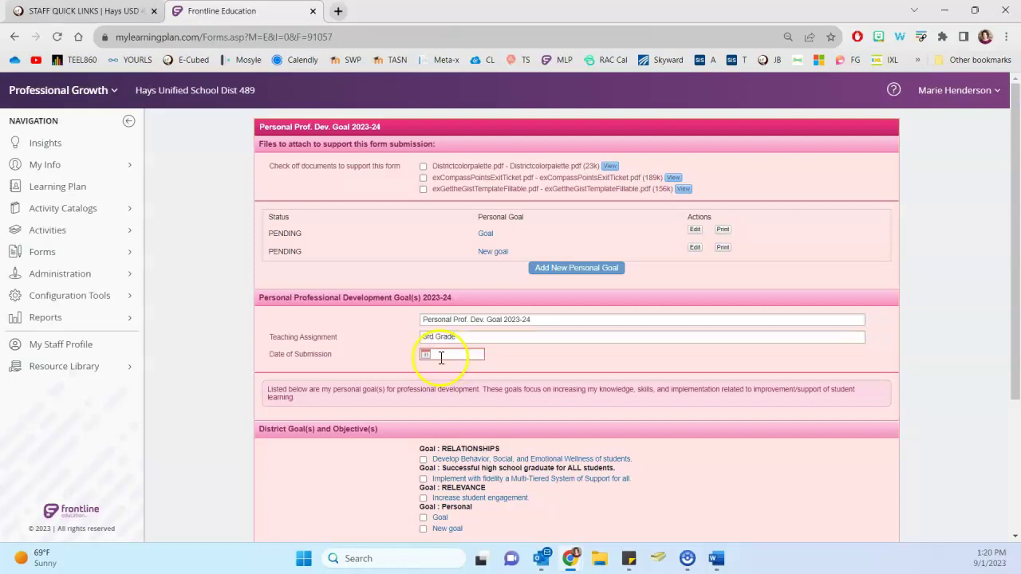
pyautogui.click(425, 356)
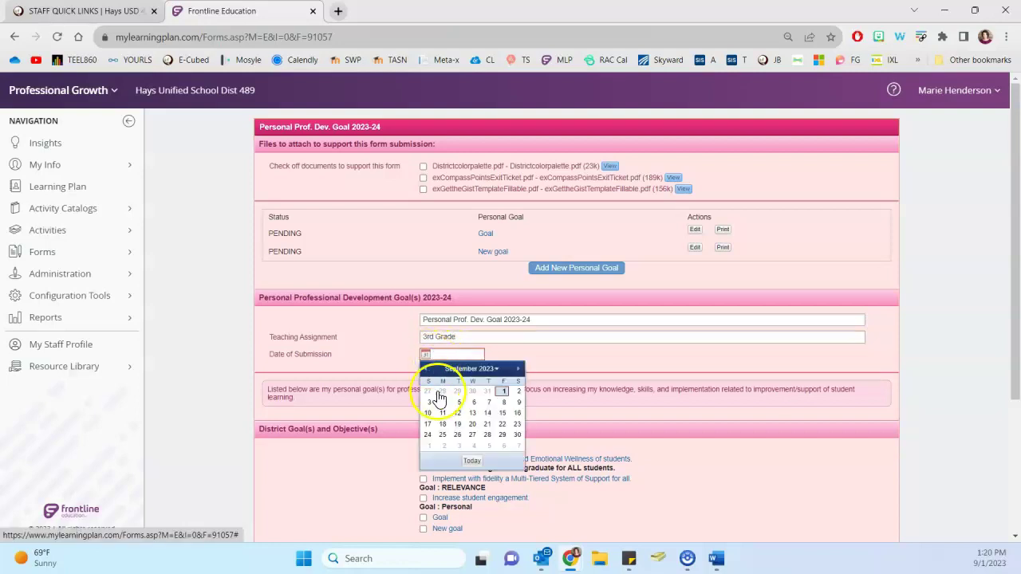
pyautogui.click(503, 392)
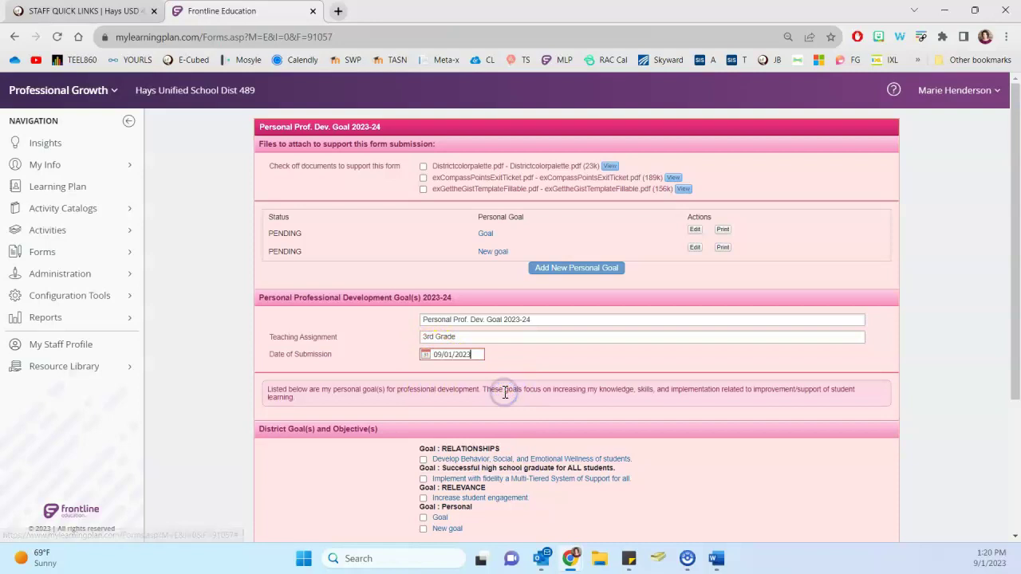
# - Tick both personal goals, 'Goal' and 'New goal', under District Goal(s) and Objective(s)
pyautogui.scroll(-1, 431, 391)
pyautogui.scroll(-1, 431, 391)
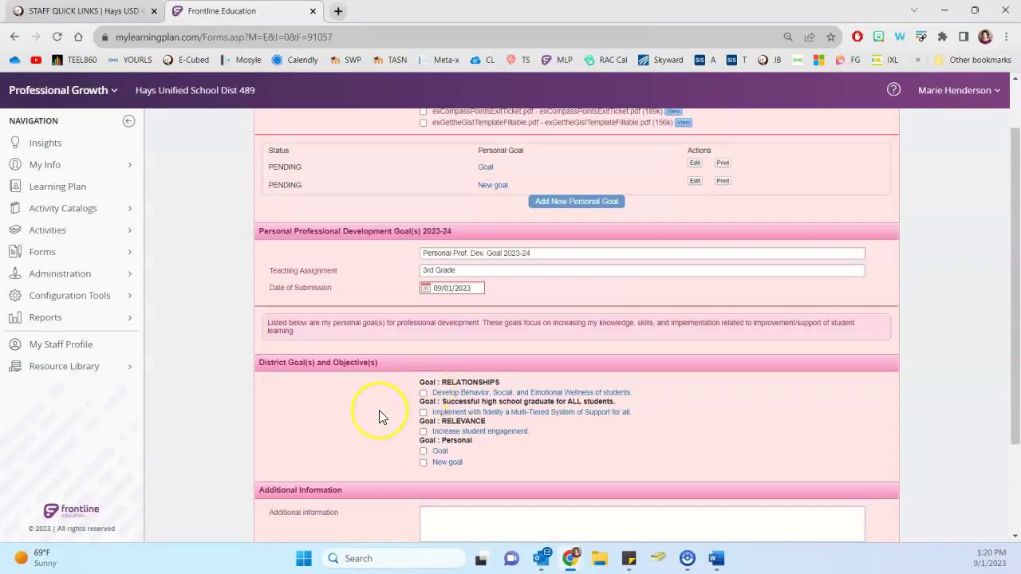
pyautogui.click(422, 452)
pyautogui.click(423, 463)
pyautogui.scroll(-3, 398, 433)
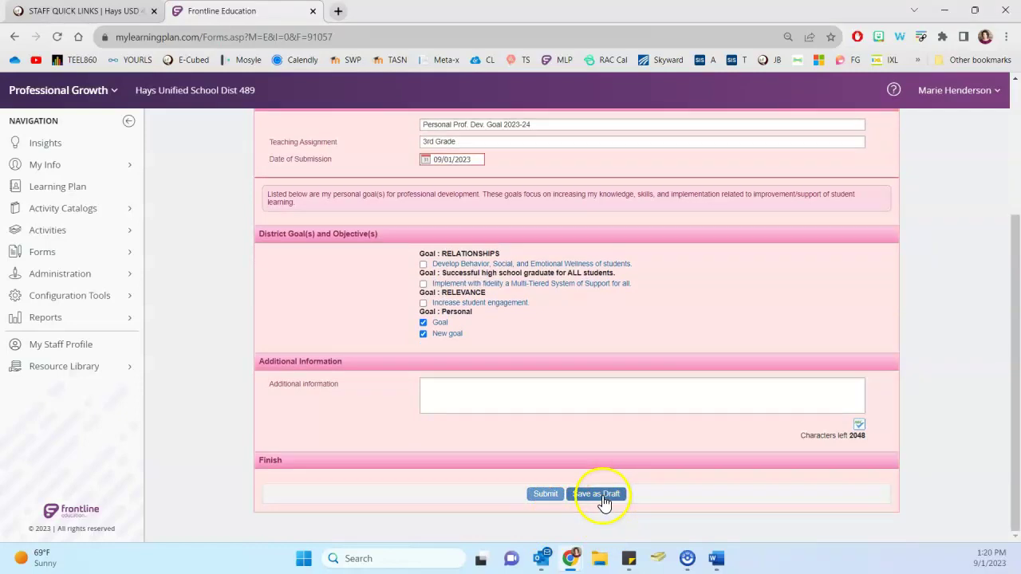
# - Submit the Personal Prof. Dev. Goal 2023-24 form and return to My Growth Journey
pyautogui.click(544, 496)
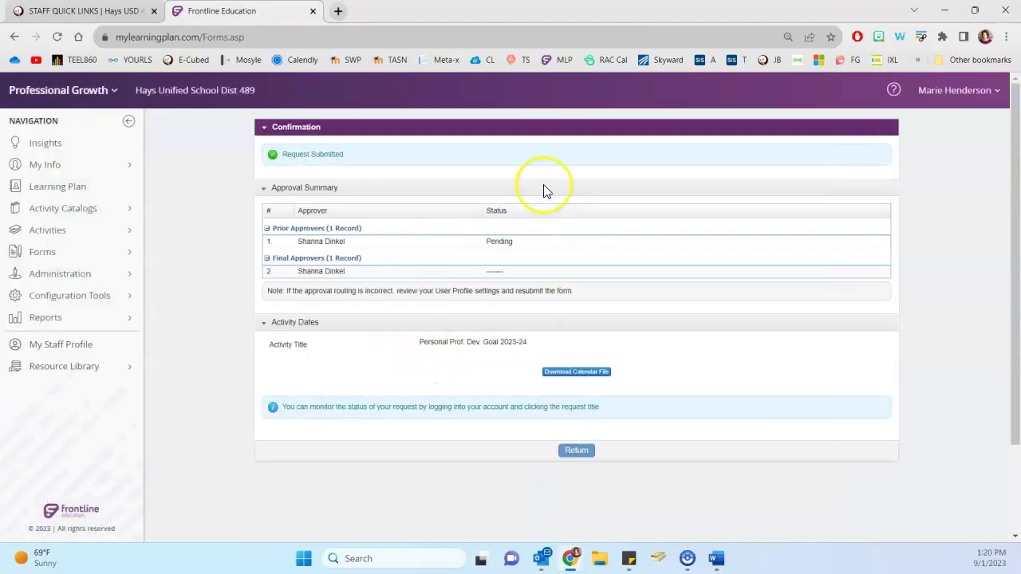
pyautogui.click(575, 451)
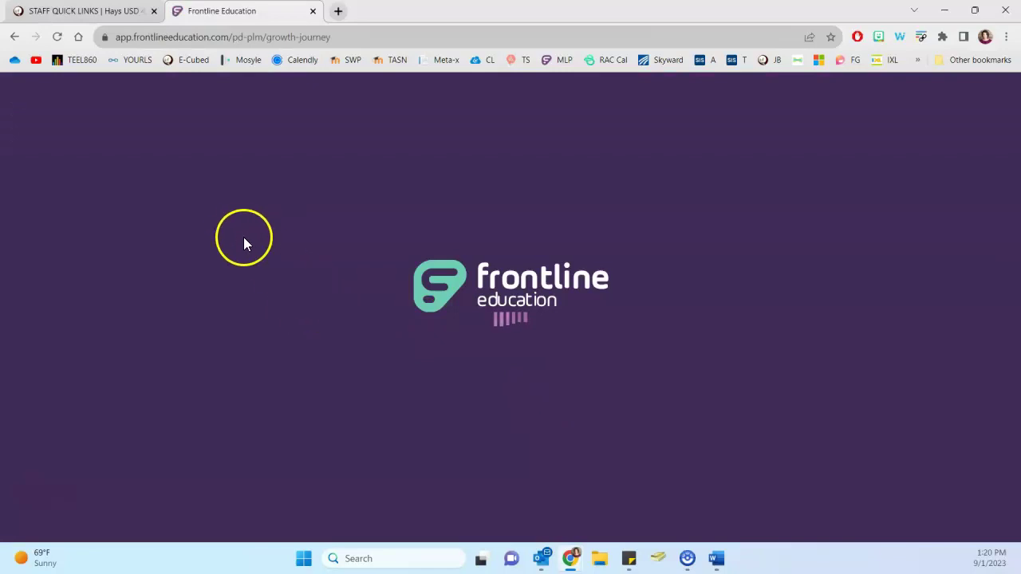